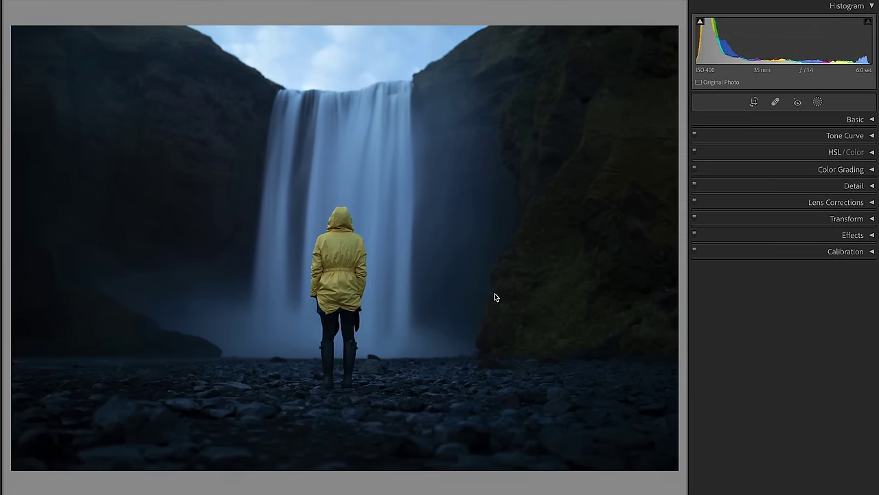
Turn on lens profile corrections for the waterfall photo.
{"action": "left_click", "coordinate": [873, 202]}
{"action": "left_click", "coordinate": [763, 241]}
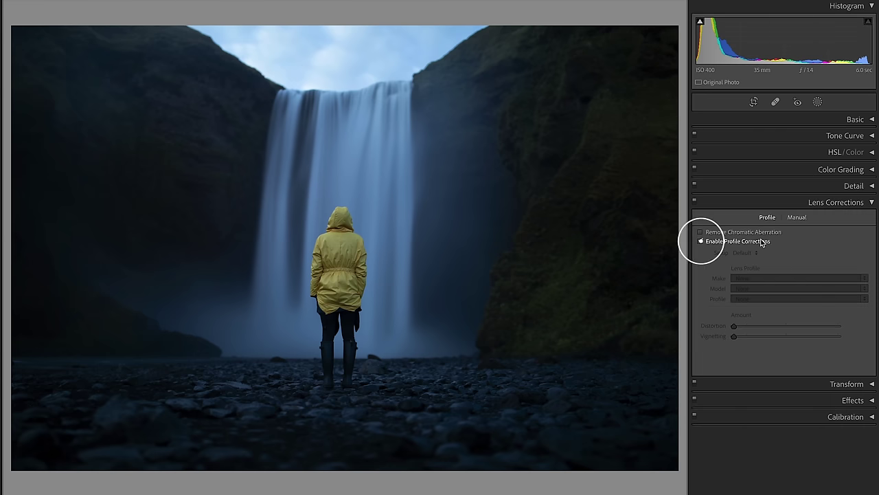
{"action": "left_click", "coordinate": [847, 202]}
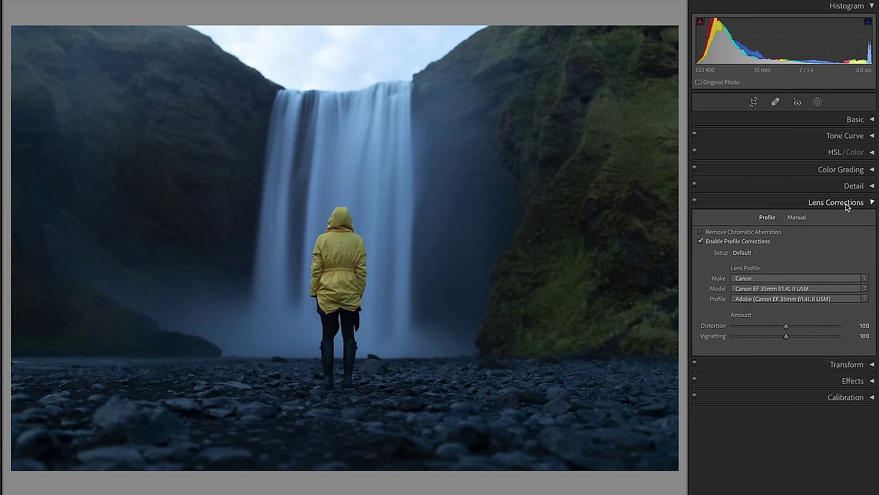
Set exposure to +0.15 and raise white balance temperature to 13,000.
{"action": "left_click", "coordinate": [871, 118]}
{"action": "left_click", "coordinate": [863, 222]}
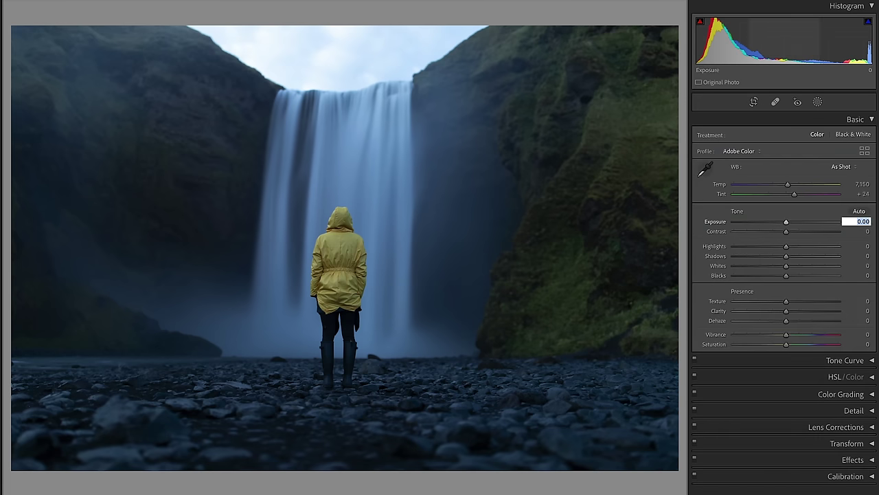
{"action": "type", "text": "0.15"}
{"action": "key", "text": "Return"}
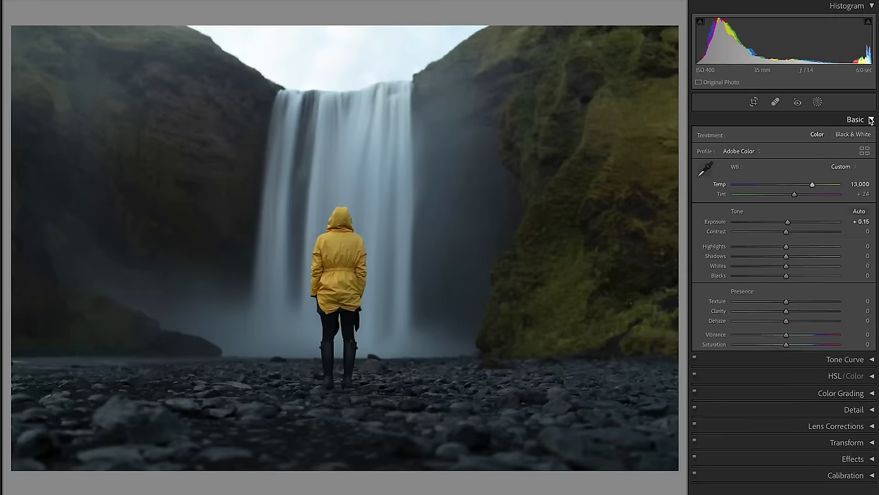
{"action": "left_click", "coordinate": [871, 120]}
Lift the tone curve's black point output to 10.
{"action": "left_click", "coordinate": [871, 135]}
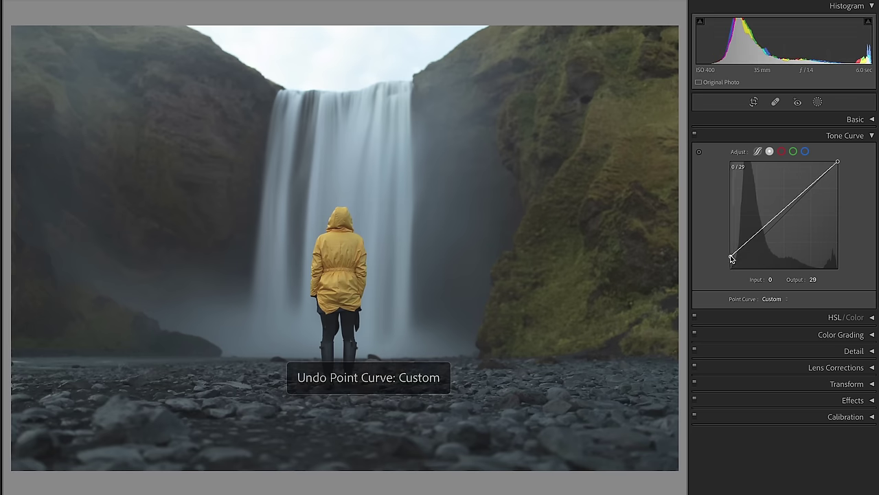
{"action": "left_click", "coordinate": [814, 279]}
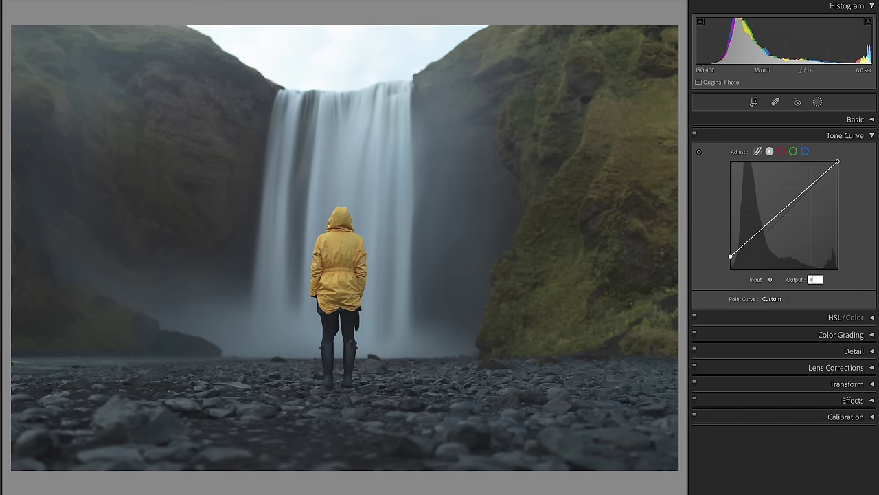
{"action": "type", "text": "10"}
{"action": "key", "text": "Return"}
Add shadow curve points at 20→17 and 75→60 and lower the white point to 247.
{"action": "left_click_drag", "start_coordinate": [738, 257], "coordinate": [738, 259]}
{"action": "left_click", "coordinate": [762, 245]}
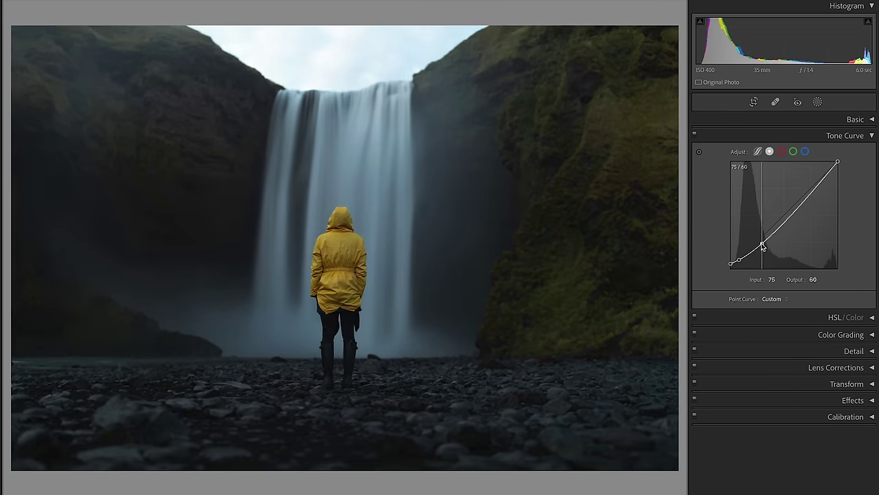
{"action": "left_click", "coordinate": [813, 188]}
{"action": "left_click_drag", "start_coordinate": [837, 163], "coordinate": [838, 165]}
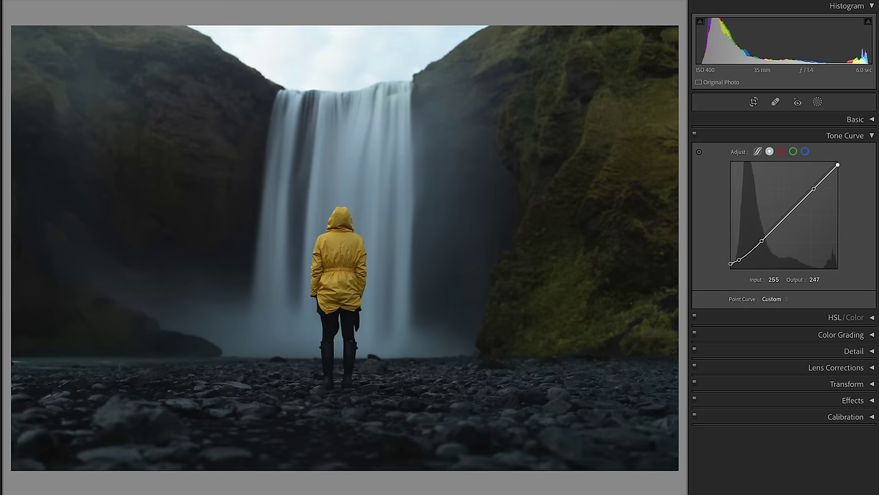
{"action": "left_click", "coordinate": [738, 261]}
{"action": "left_click", "coordinate": [813, 280]}
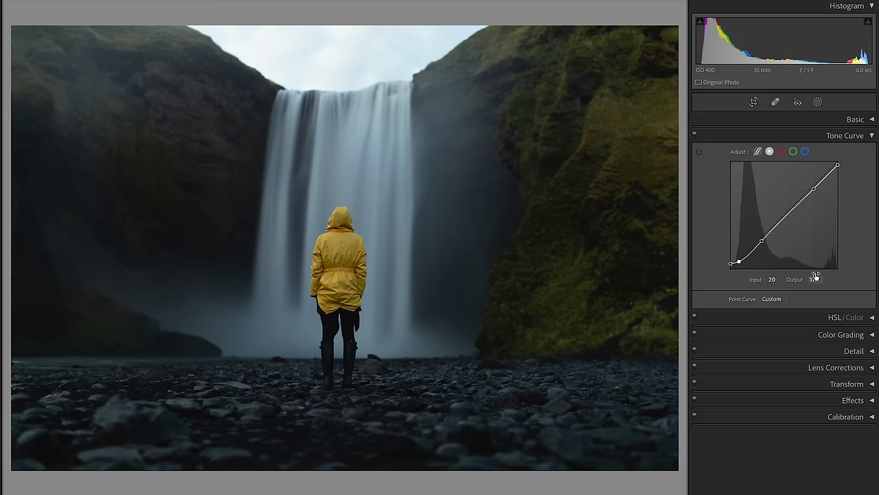
{"action": "left_click", "coordinate": [759, 152]}
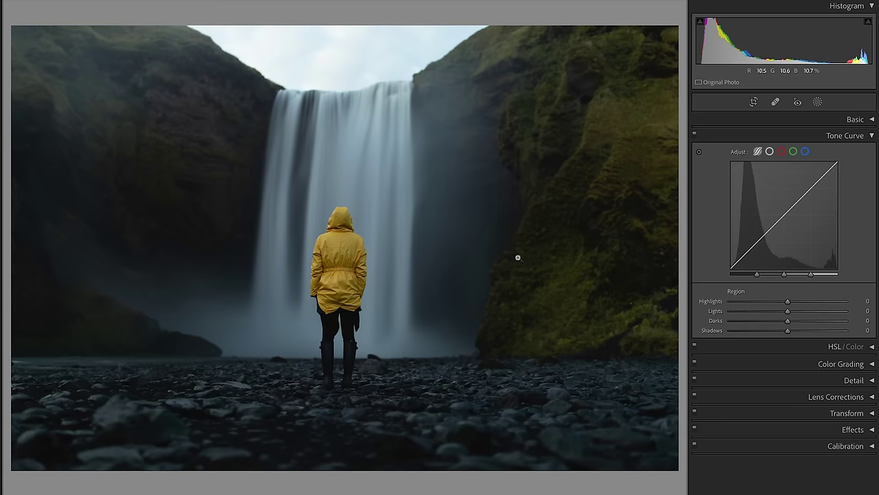
Set the parametric curve to Highlights −50, Lights +28, Darks −6, Shadows −34.
{"action": "left_click", "coordinate": [760, 153]}
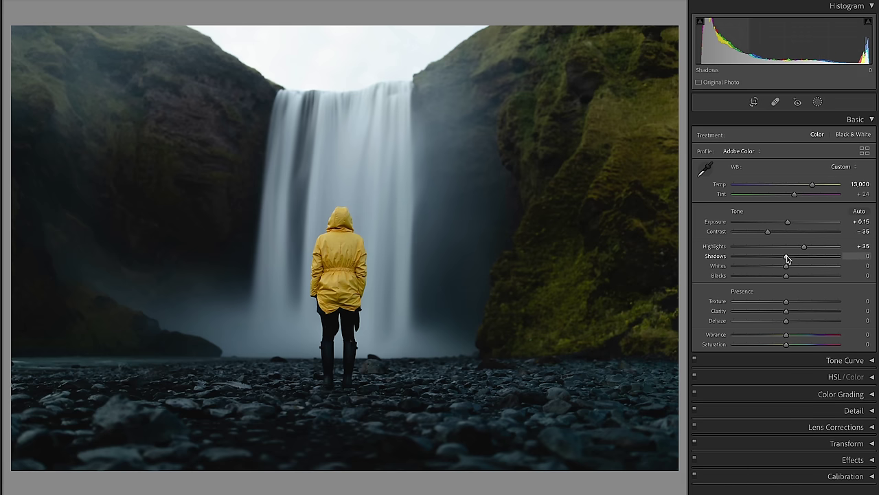
Set Contrast −35, Highlights +35, Shadows +73, Texture +10, Dehaze +40, Vibrance and Saturation −10.
{"action": "left_click_drag", "start_coordinate": [787, 255], "coordinate": [765, 256]}
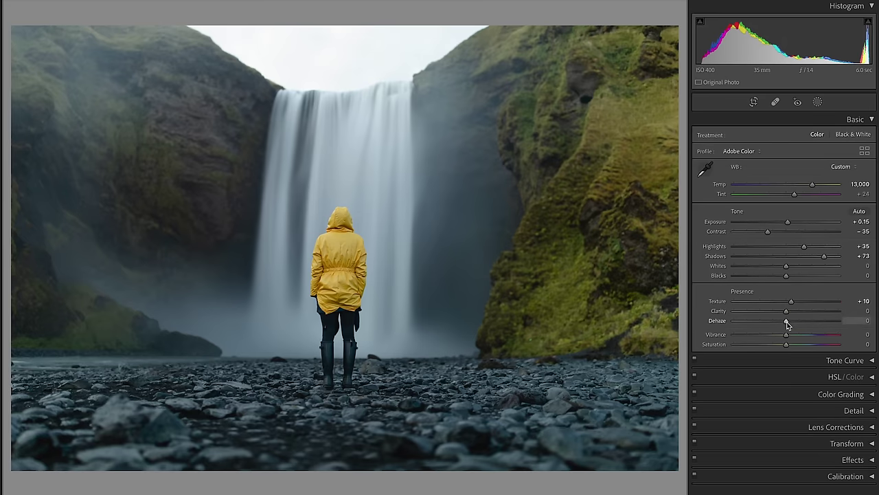
{"action": "scroll", "coordinate": [788, 325], "scroll_direction": "up", "scroll_amount": 4}
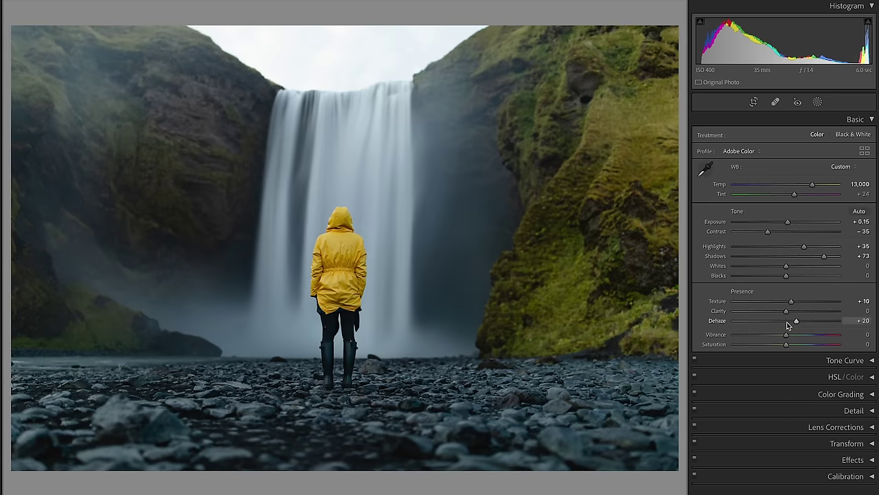
{"action": "scroll", "coordinate": [788, 325], "scroll_direction": "up", "scroll_amount": 4}
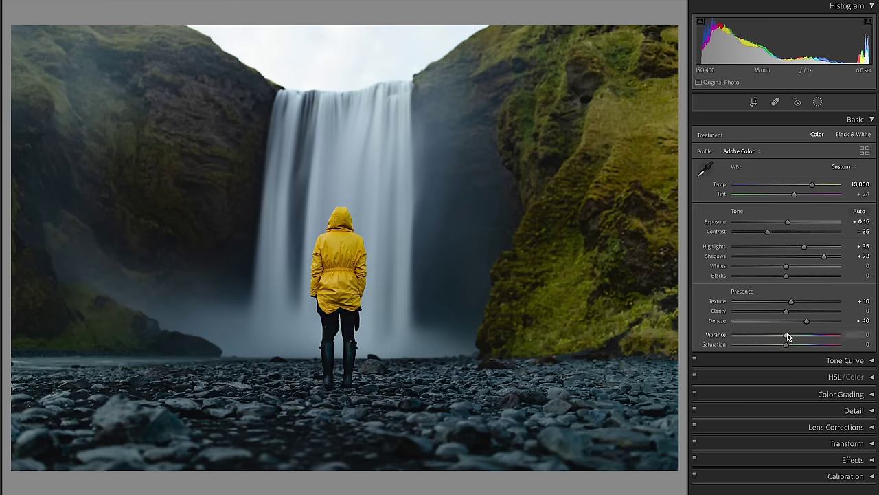
{"action": "scroll", "coordinate": [788, 336], "scroll_direction": "down", "scroll_amount": 2}
{"action": "scroll", "coordinate": [790, 344], "scroll_direction": "down", "scroll_amount": 1}
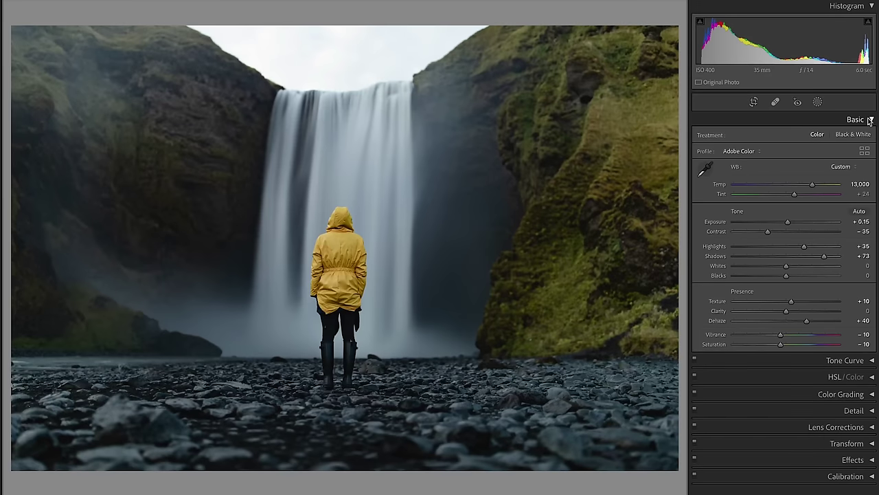
{"action": "left_click", "coordinate": [868, 119]}
Calibrate: Shadows Tint −13, Red Hue +22/Sat −11, Green Sat −3, Blue Hue −7/Sat −30.
{"action": "left_click", "coordinate": [870, 252]}
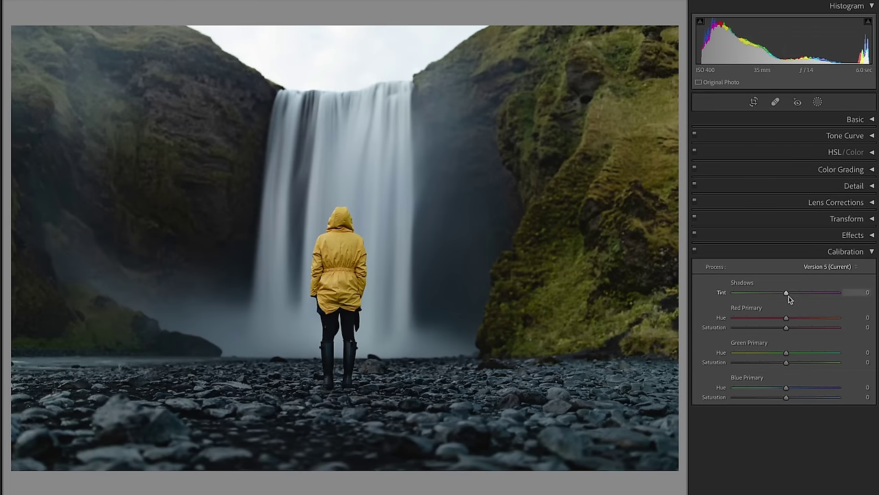
{"action": "left_click_drag", "start_coordinate": [788, 293], "coordinate": [779, 328]}
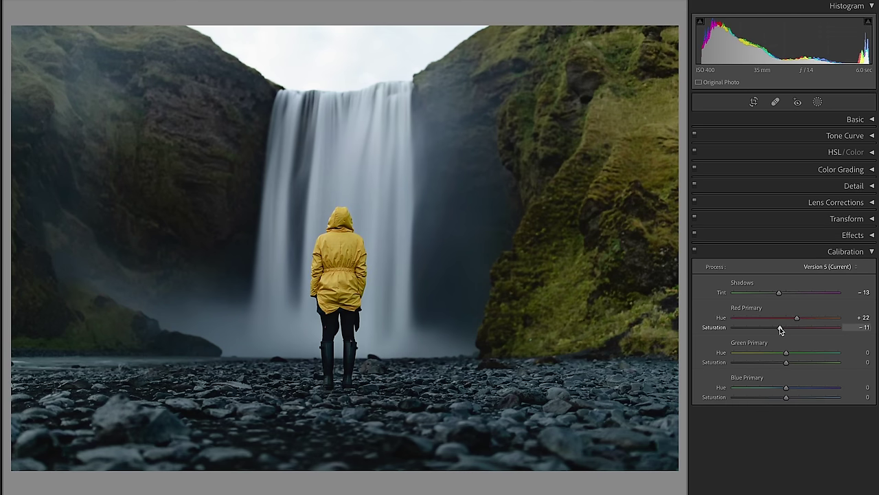
{"action": "left_click_drag", "start_coordinate": [787, 365], "coordinate": [771, 397]}
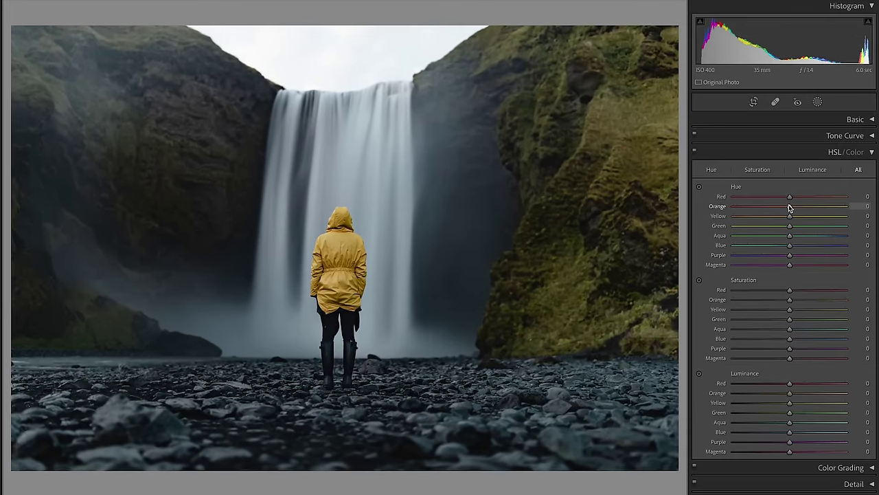
Shift HSL hues to Orange −21, Yellow −44 and Green +54.
{"action": "left_click_drag", "start_coordinate": [790, 208], "coordinate": [819, 229]}
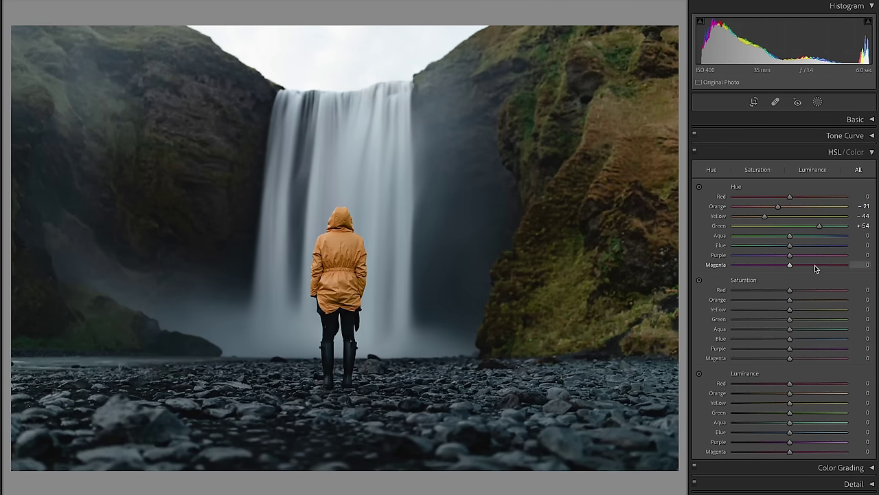
{"action": "scroll", "coordinate": [816, 268], "scroll_direction": "down", "scroll_amount": 1}
{"action": "scroll", "coordinate": [815, 268], "scroll_direction": "down", "scroll_amount": 1}
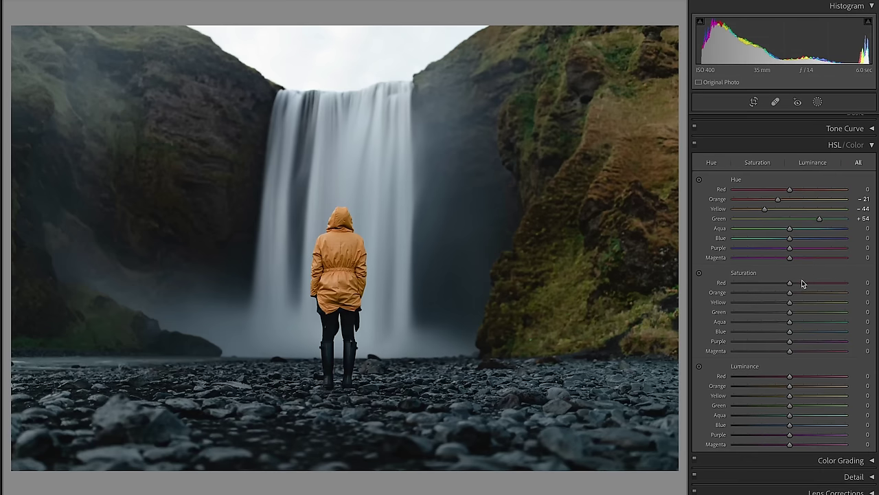
Cut Aqua, Blue, Purple and Magenta saturation to about −60, reduce Green and raise Yellow to +31.
{"action": "left_click", "coordinate": [756, 351]}
{"action": "left_click", "coordinate": [756, 340]}
{"action": "left_click", "coordinate": [756, 331]}
{"action": "left_click", "coordinate": [756, 322]}
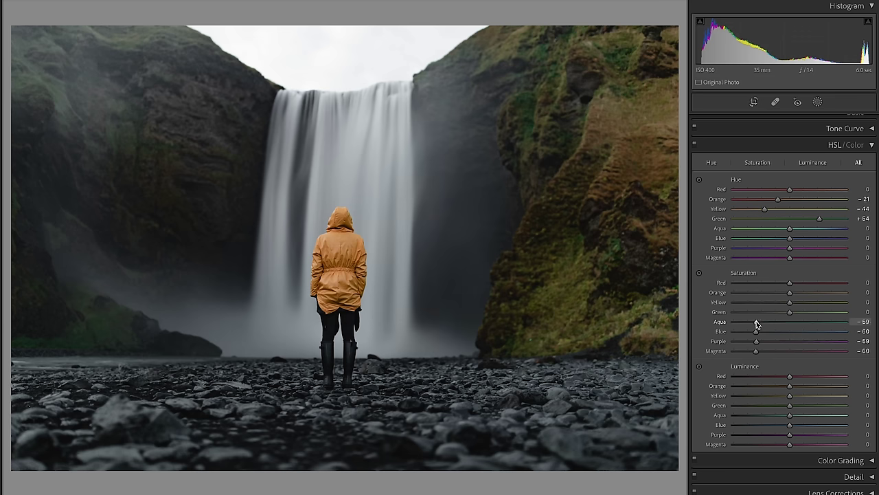
{"action": "left_click_drag", "start_coordinate": [756, 312], "coordinate": [781, 311]}
{"action": "left_click_drag", "start_coordinate": [796, 300], "coordinate": [779, 288]}
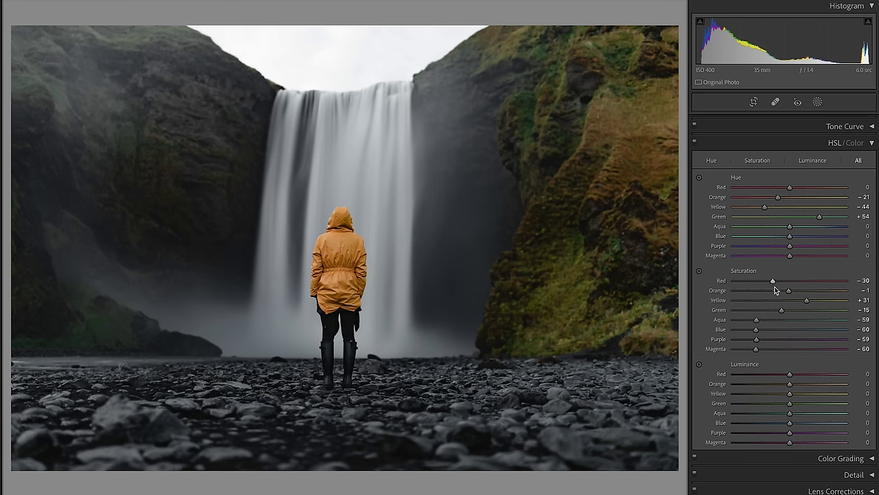
{"action": "scroll", "coordinate": [752, 366], "scroll_direction": "down", "scroll_amount": 1}
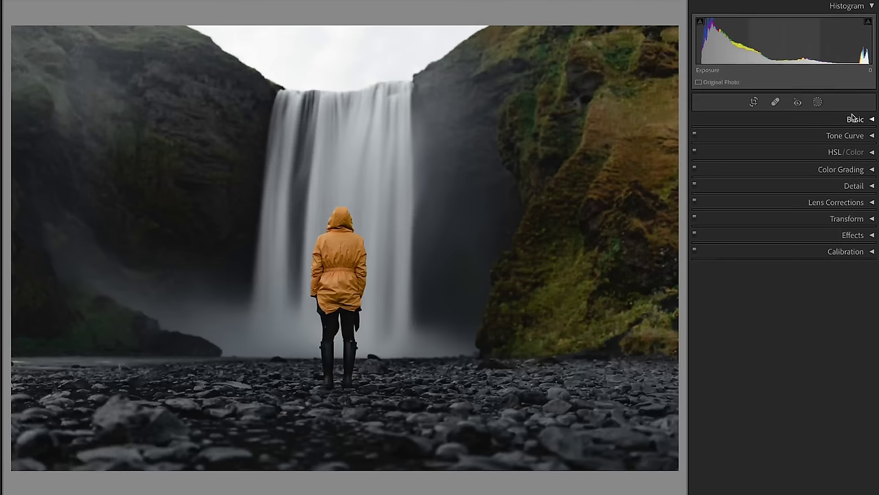
{"action": "left_click", "coordinate": [816, 103]}
Draw a linear gradient excluding the person, refine it with a brush, then set Exposure −0.20, Dehaze 6.
{"action": "left_click", "coordinate": [707, 180]}
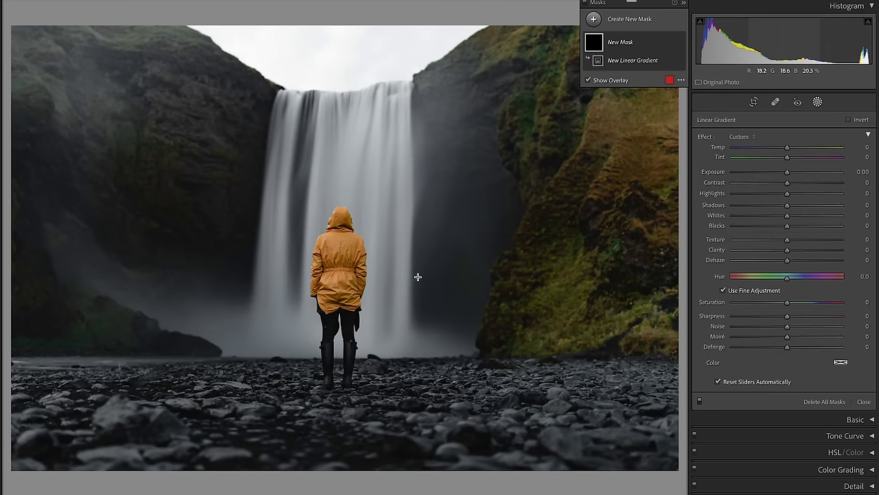
{"action": "left_click_drag", "start_coordinate": [418, 273], "coordinate": [421, 394]}
{"action": "left_click", "coordinate": [668, 77]}
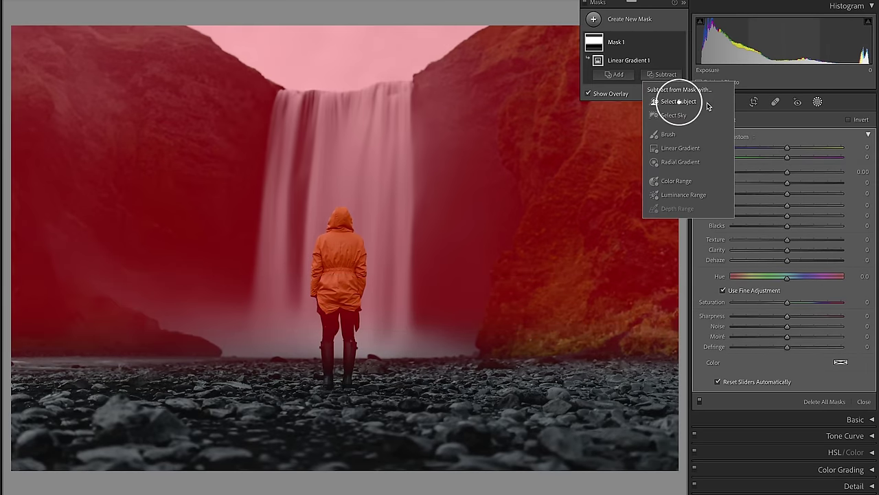
{"action": "left_click", "coordinate": [679, 101]}
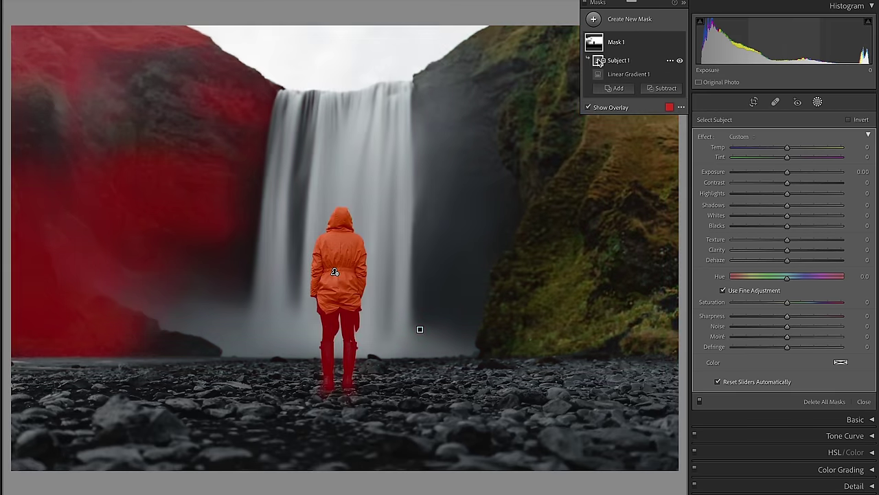
{"action": "right_click", "coordinate": [597, 67]}
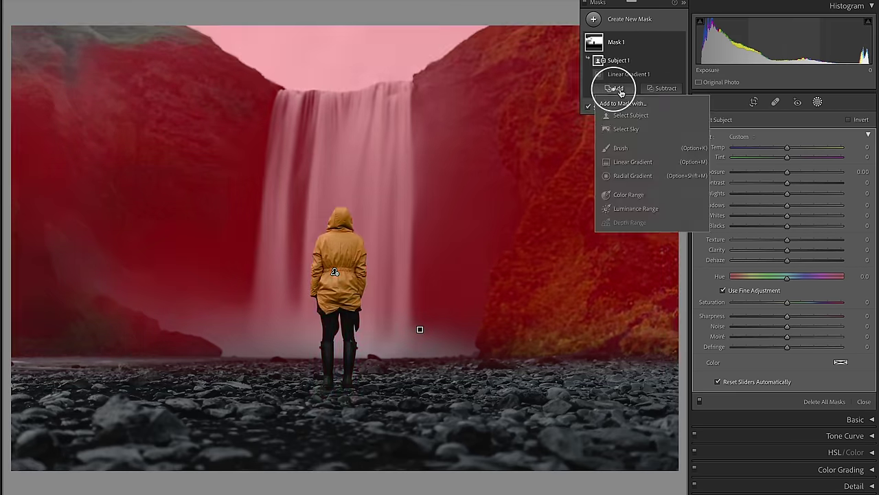
{"action": "left_click", "coordinate": [617, 147]}
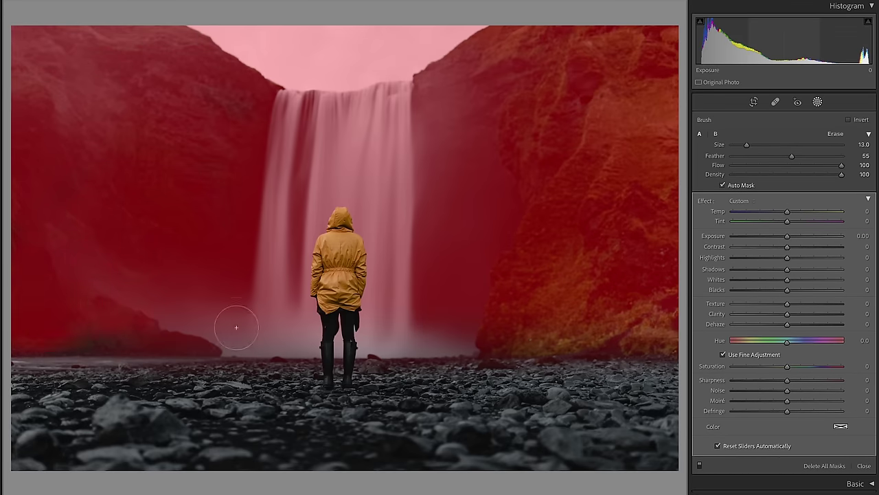
{"action": "key", "text": "Return"}
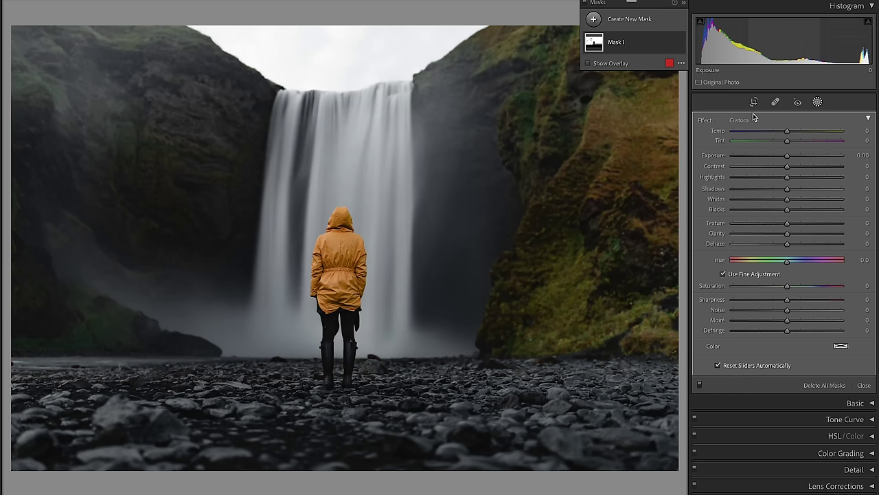
{"action": "left_click_drag", "start_coordinate": [790, 155], "coordinate": [783, 157]}
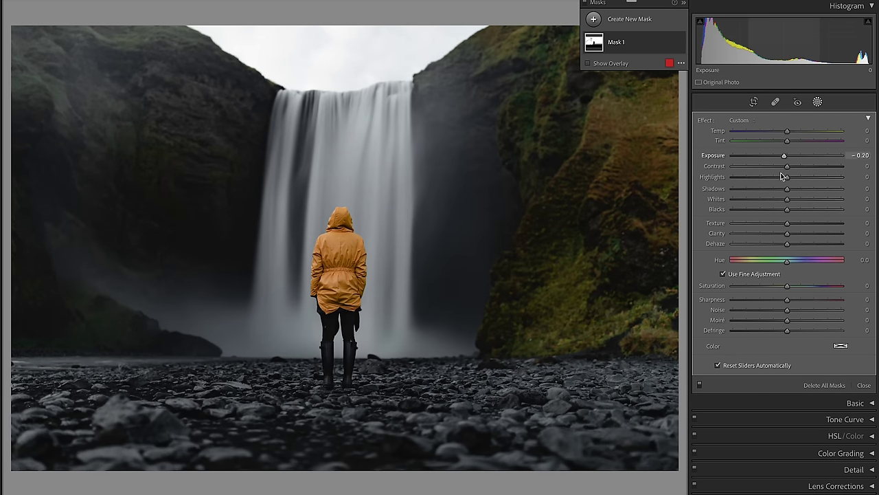
{"action": "left_click_drag", "start_coordinate": [791, 243], "coordinate": [791, 242]}
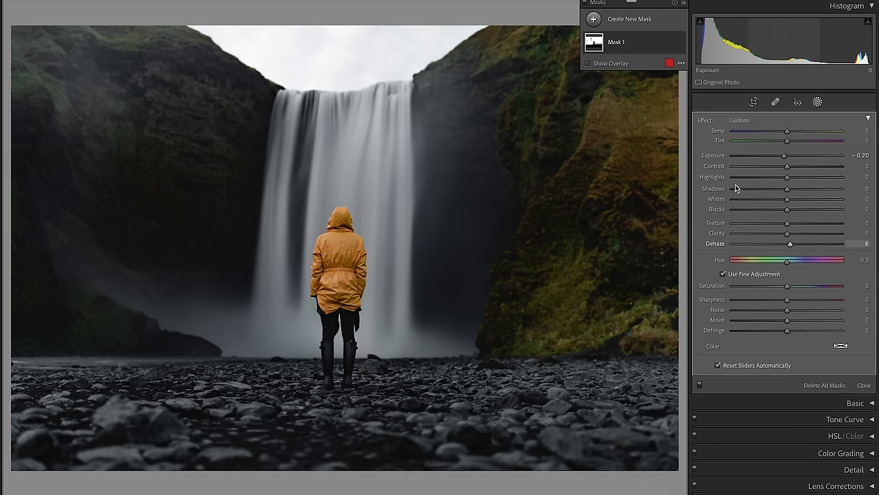
Add a Select Sky mask with Exposure −2.24 and Dehaze 16.
{"action": "left_click", "coordinate": [595, 19]}
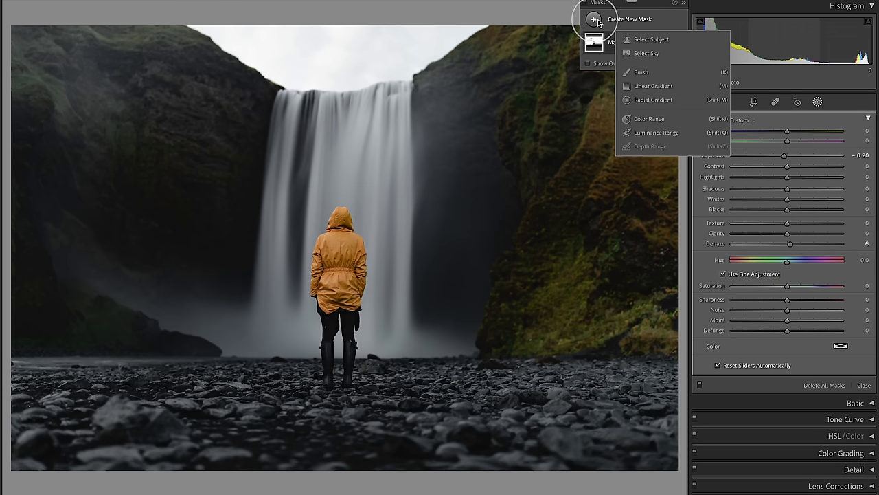
{"action": "left_click", "coordinate": [643, 53]}
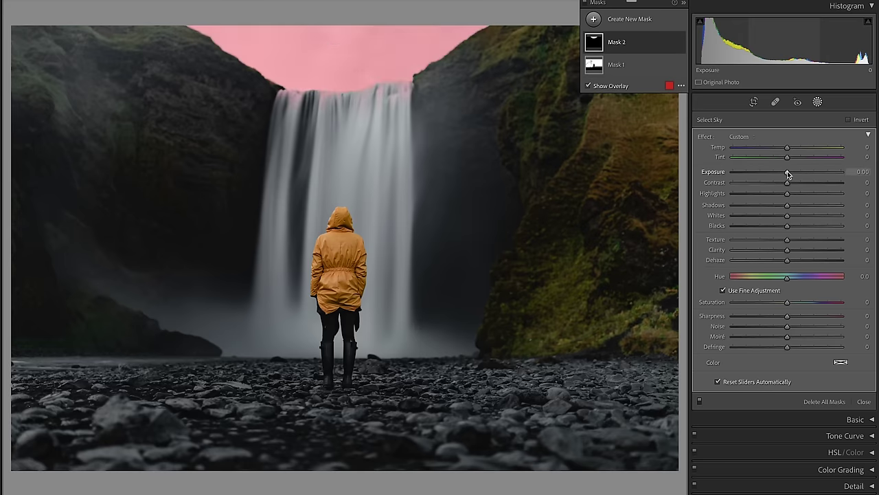
{"action": "left_click_drag", "start_coordinate": [787, 172], "coordinate": [757, 172]}
{"action": "left_click_drag", "start_coordinate": [788, 260], "coordinate": [795, 260]}
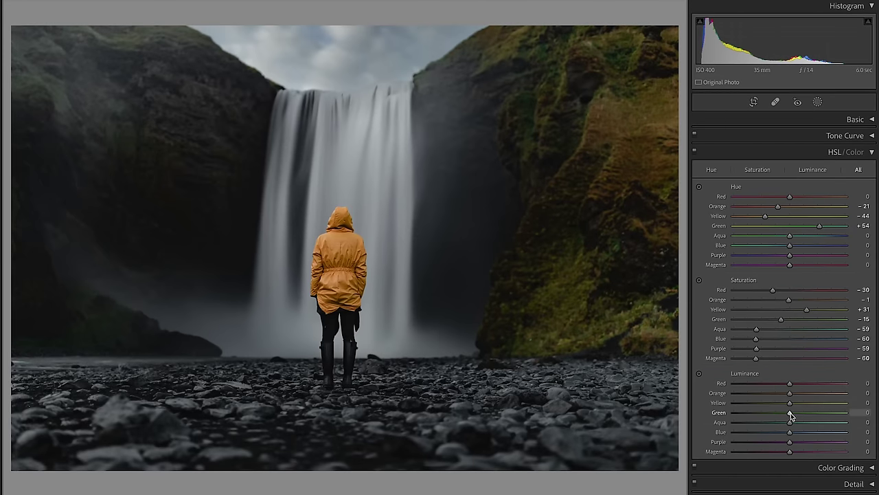
Lower green luminance and apply a global colour grade of Hue 152, Saturation 9.
{"action": "left_click_drag", "start_coordinate": [787, 415], "coordinate": [763, 415]}
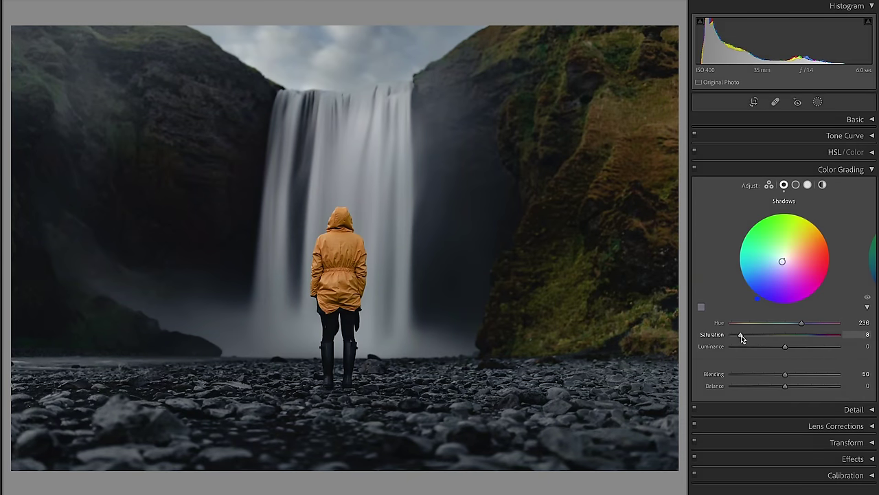
{"action": "left_click", "coordinate": [822, 184]}
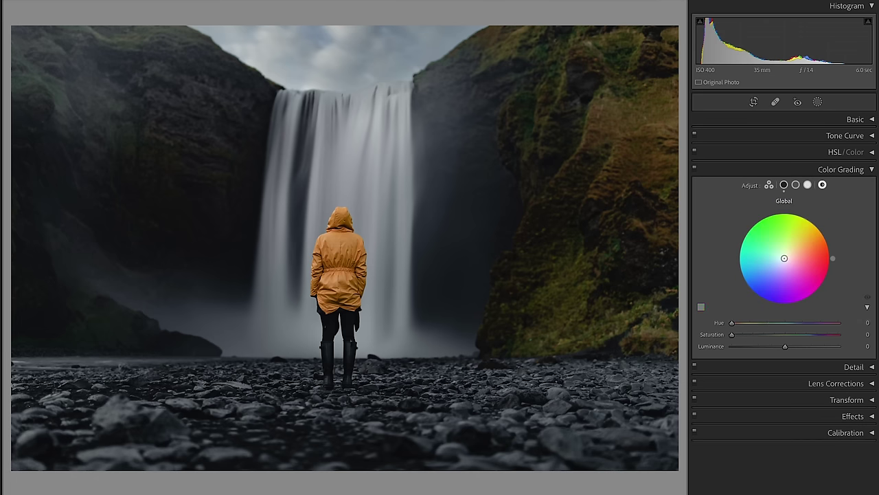
{"action": "mouse_move", "coordinate": [756, 232]}
{"action": "left_mouse_down"}
{"action": "mouse_move", "coordinate": [750, 226]}
{"action": "mouse_move", "coordinate": [761, 224]}
{"action": "mouse_move", "coordinate": [742, 236]}
{"action": "left_mouse_up"}
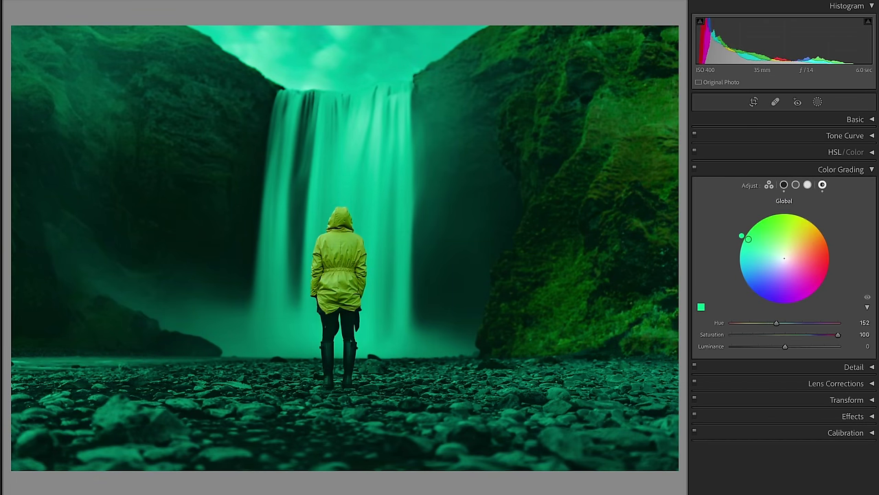
{"action": "left_click_drag", "start_coordinate": [837, 335], "coordinate": [741, 335]}
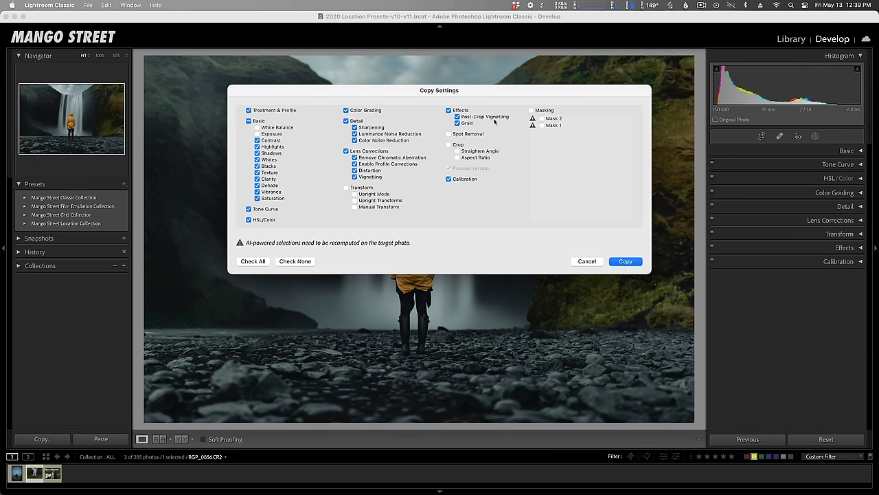
Copy the waterfall's edit settings and paste them onto the hillside portrait.
{"action": "left_click", "coordinate": [625, 261]}
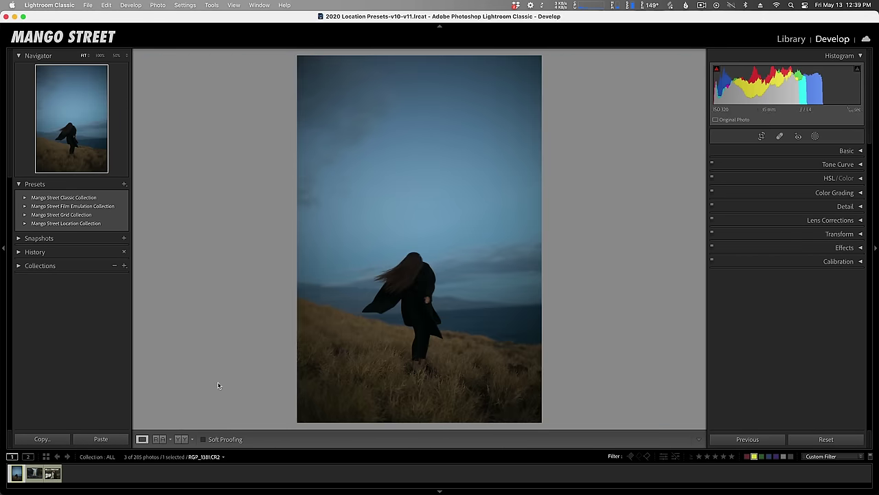
{"action": "left_click", "coordinate": [101, 438]}
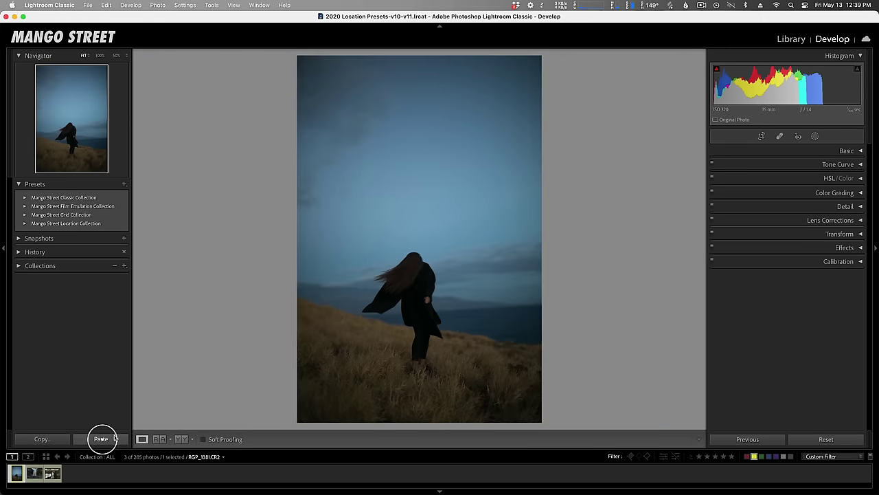
Set the hillside photo's Exposure to -0.65 and paste the copied edit onto the couple photo.
{"action": "left_click", "coordinate": [856, 151]}
{"action": "scroll", "coordinate": [805, 238], "scroll_direction": "down", "scroll_amount": 2}
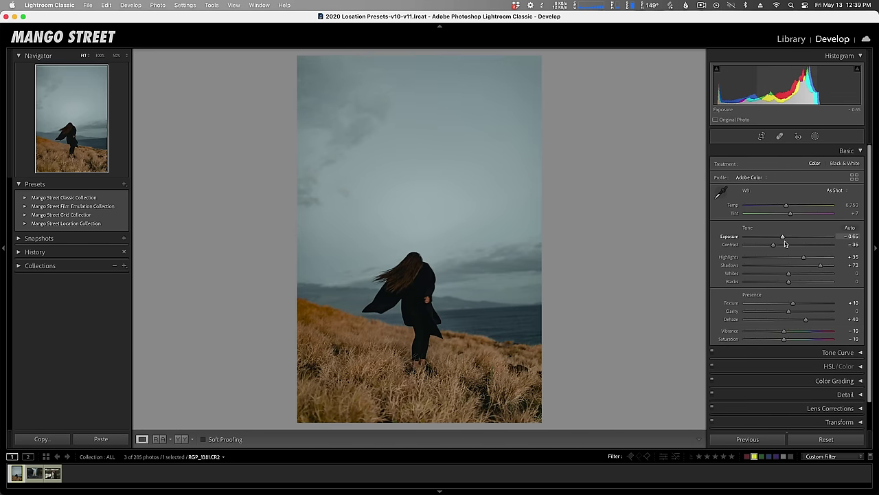
{"action": "left_click", "coordinate": [52, 472]}
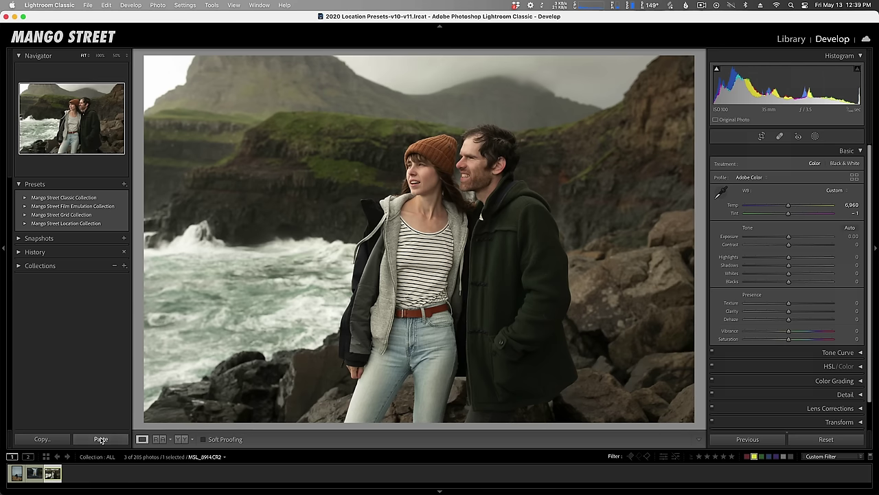
{"action": "left_click", "coordinate": [101, 439]}
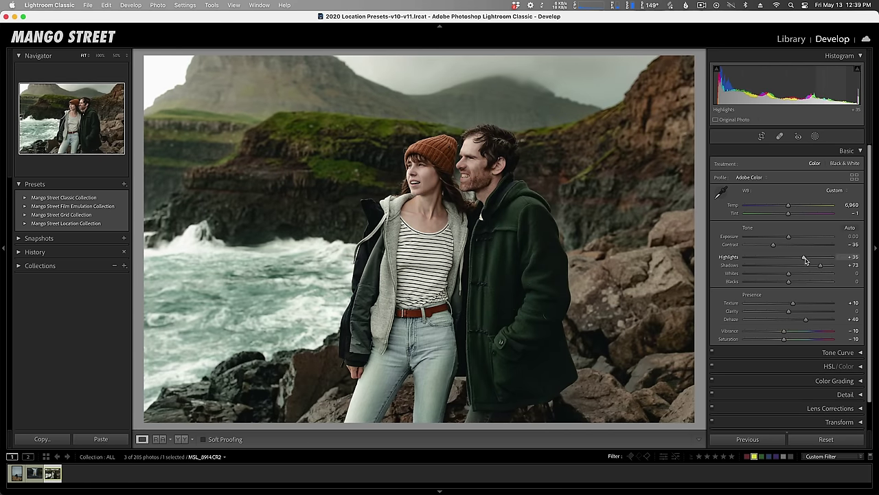
On the couple photo, lower Highlights to -46, revert a Contrast change, and raise Dehaze to +60.
{"action": "left_click_drag", "start_coordinate": [805, 260], "coordinate": [770, 261]}
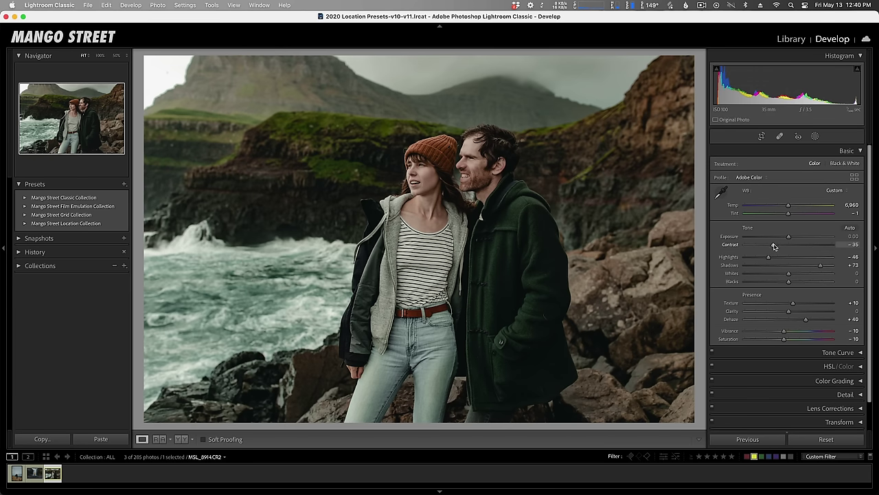
{"action": "left_click_drag", "start_coordinate": [775, 248], "coordinate": [788, 247]}
{"action": "key", "text": "super+z"}
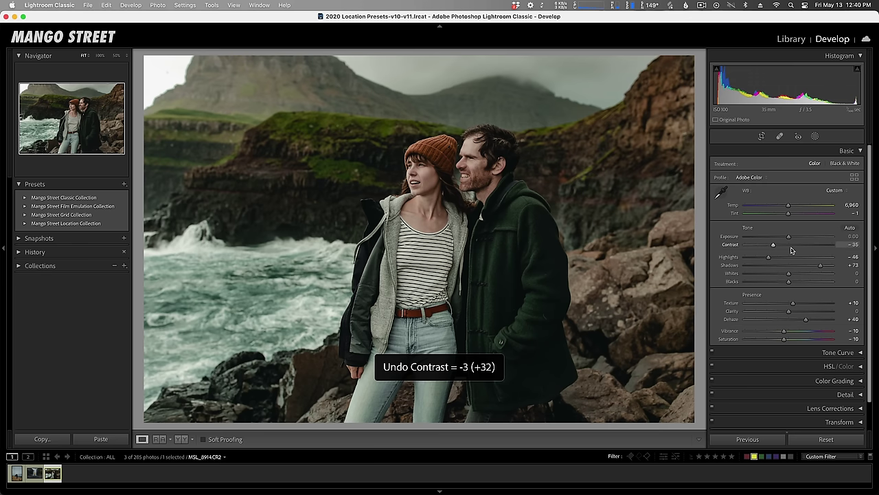
{"action": "left_click_drag", "start_coordinate": [807, 321], "coordinate": [814, 321]}
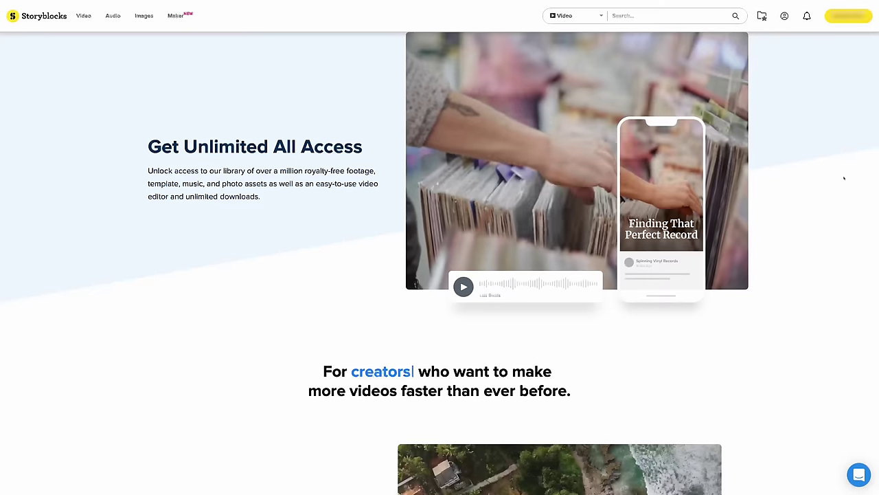
{"action": "scroll", "coordinate": [844, 179], "scroll_direction": "down", "scroll_amount": 5}
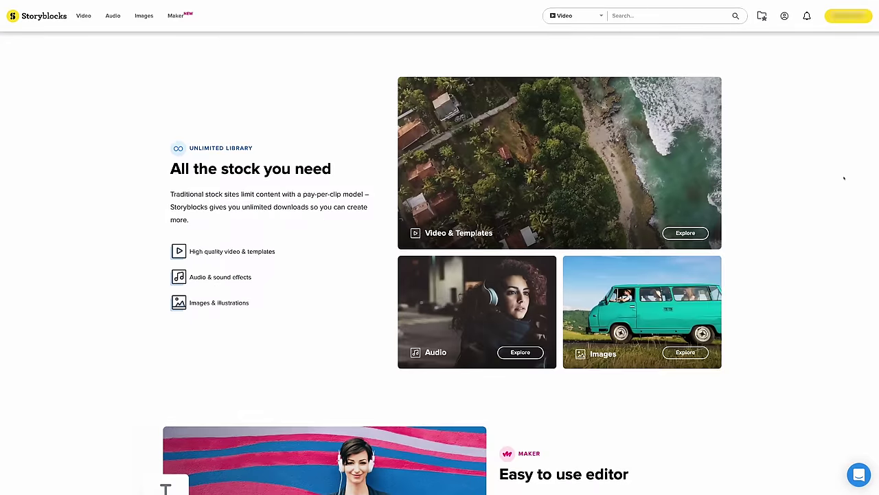
{"action": "scroll", "coordinate": [844, 179], "scroll_direction": "down", "scroll_amount": 5}
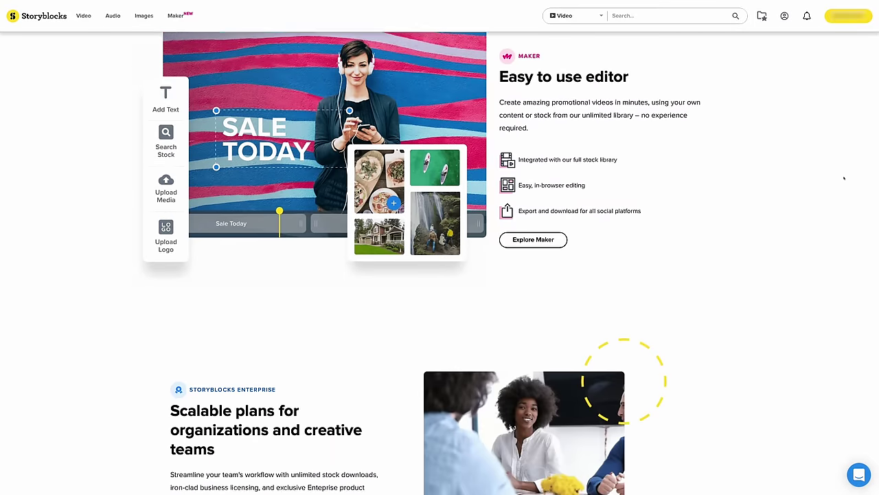
{"action": "scroll", "coordinate": [844, 178], "scroll_direction": "down", "scroll_amount": 8}
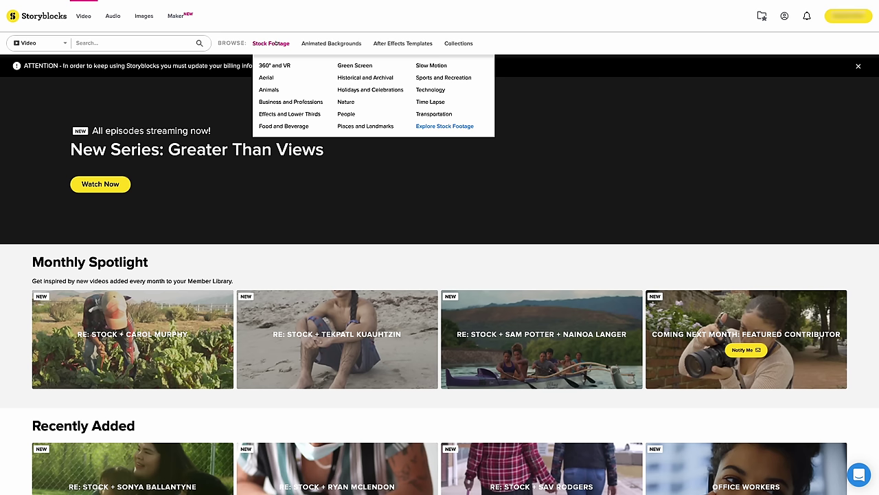
{"action": "left_click", "coordinate": [403, 44]}
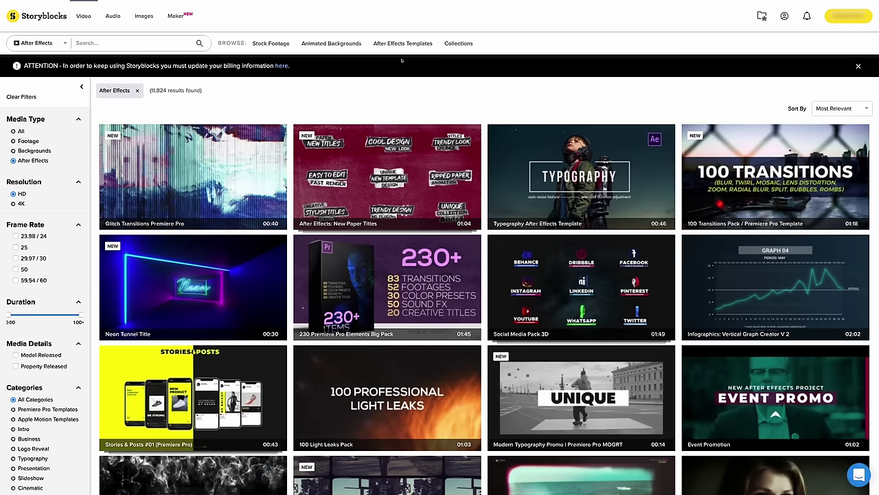